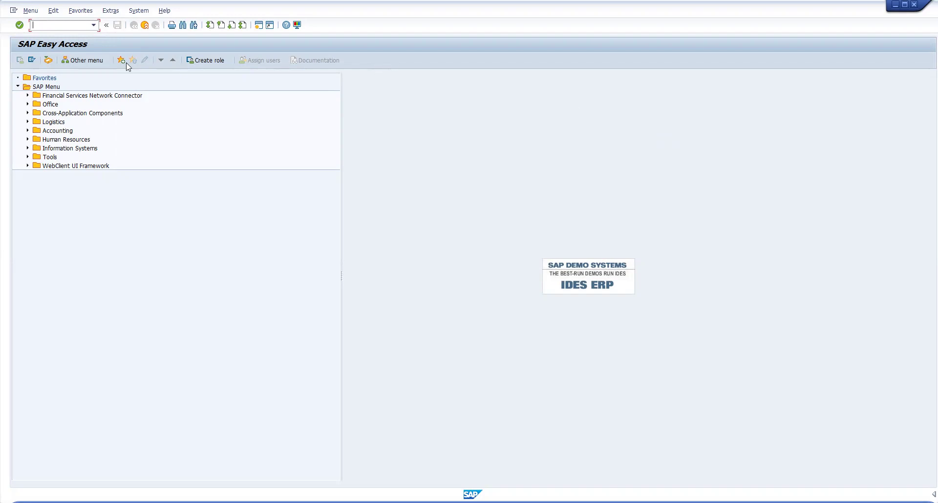
# Start transaction SU01 and display the logon data of user TEST_12.
pyautogui.write('su01')
pyautogui.press('Return')
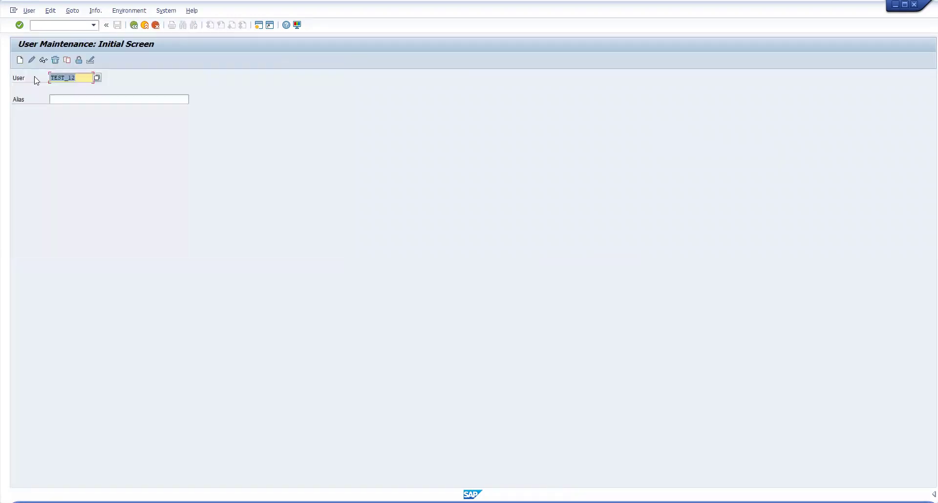
pyautogui.click(43, 60)
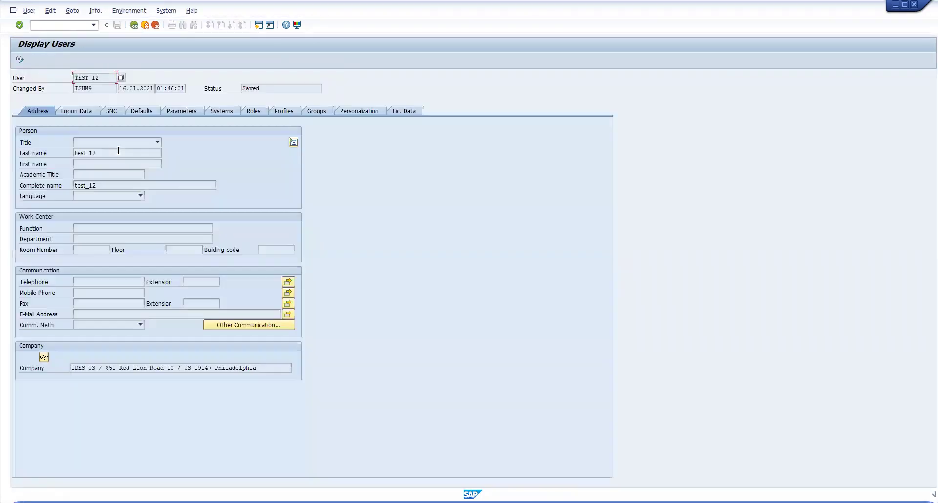
pyautogui.click(86, 110)
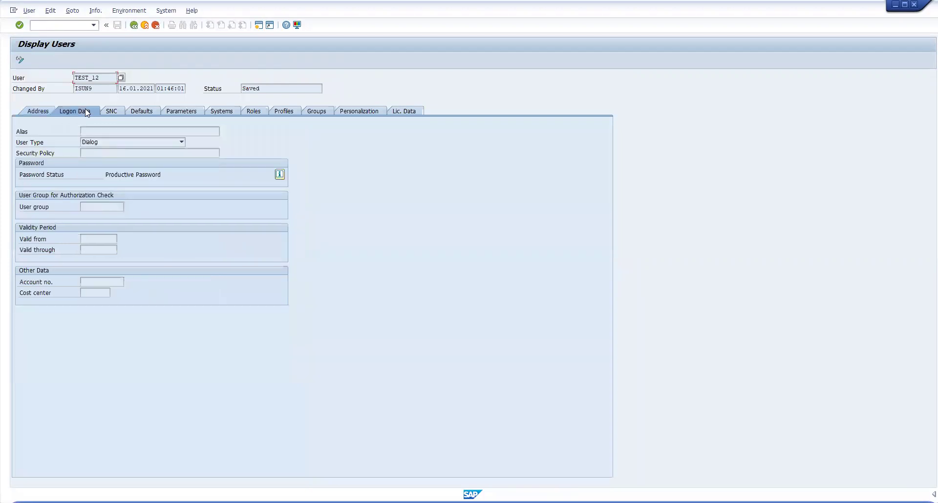
# List the user type options and read the field help on Dialog, System, Communication, Service and Reference users.
pyautogui.click(103, 147)
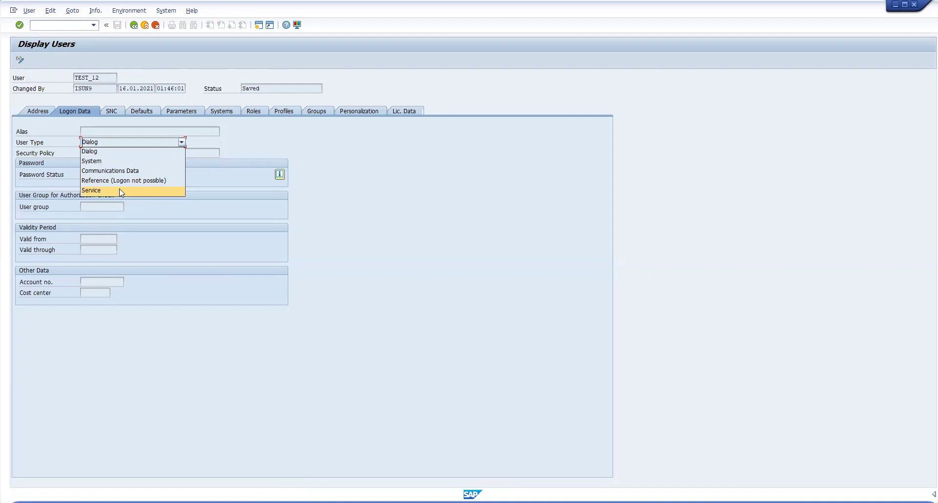
pyautogui.click(112, 156)
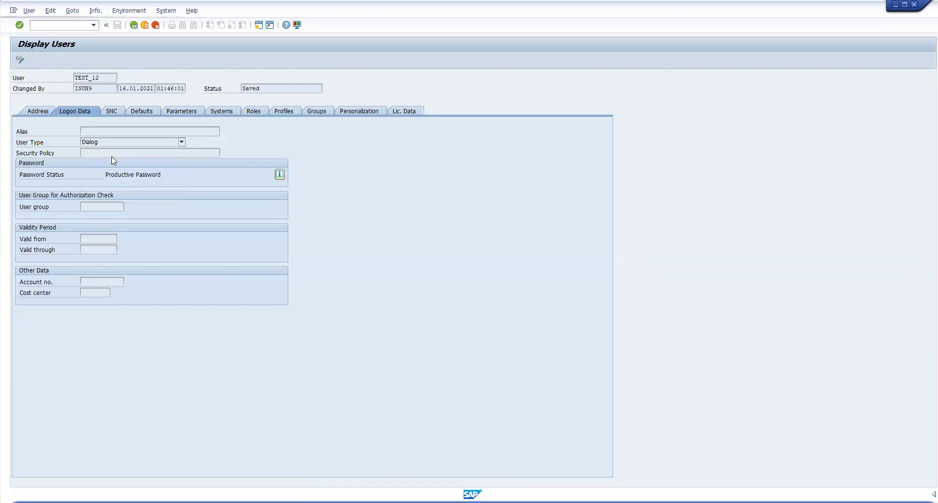
pyautogui.press('F1')
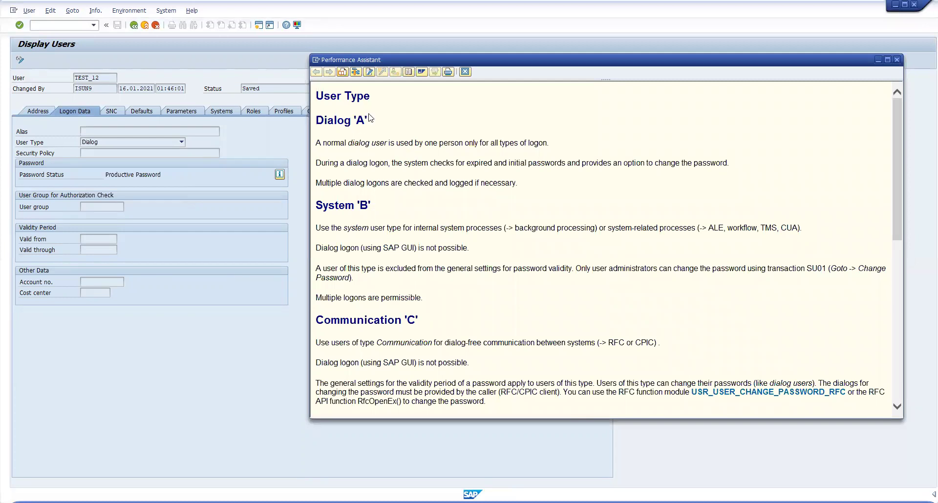
pyautogui.scroll(-15, 383, 130)
pyautogui.scroll(15, 410, 184)
pyautogui.doubleClick(677, 269)
pyautogui.click(775, 270)
pyautogui.scroll(-5, 436, 197)
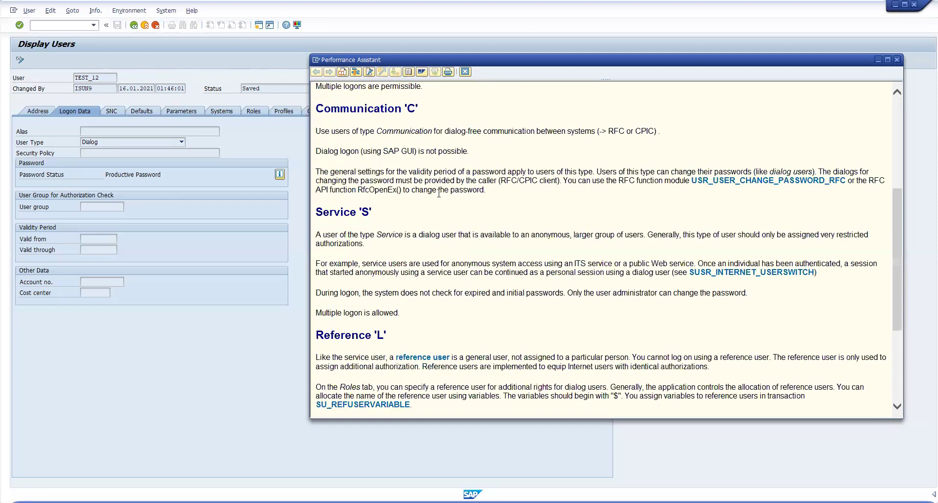
pyautogui.scroll(2, 386, 187)
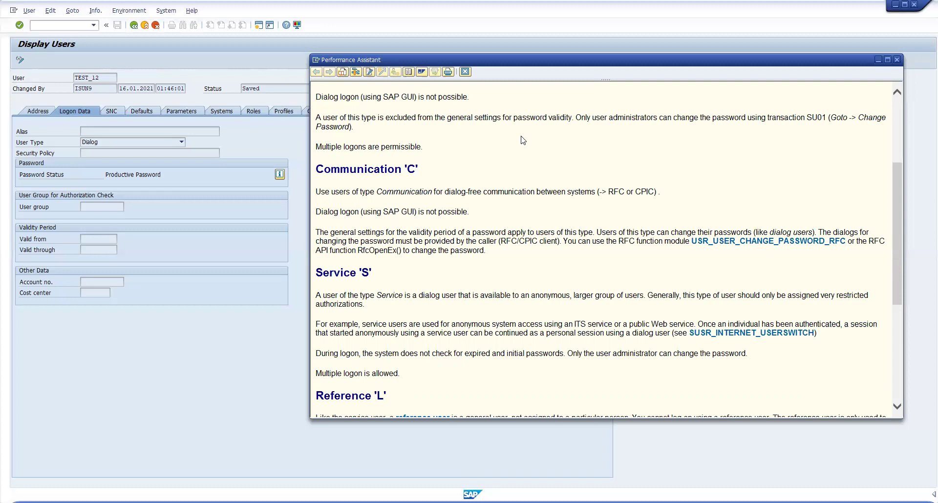
pyautogui.scroll(-4, 522, 232)
pyautogui.scroll(3, 523, 236)
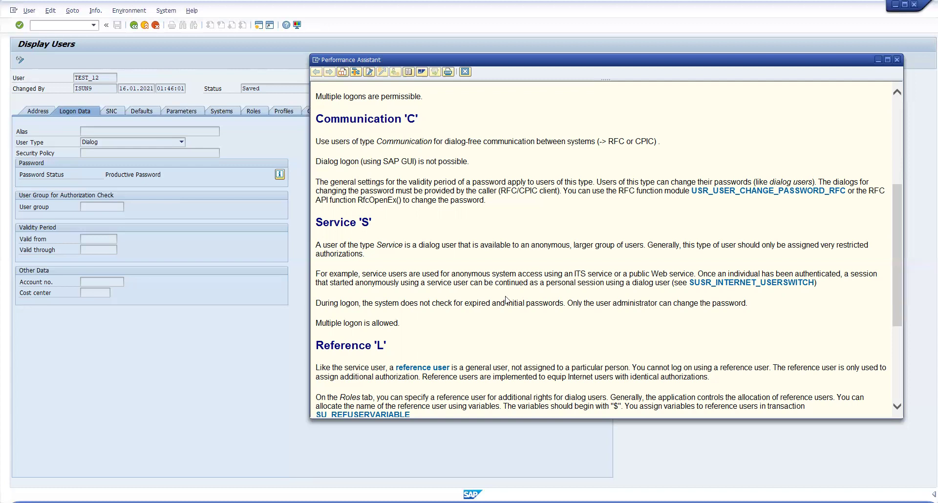
pyautogui.scroll(-5, 471, 342)
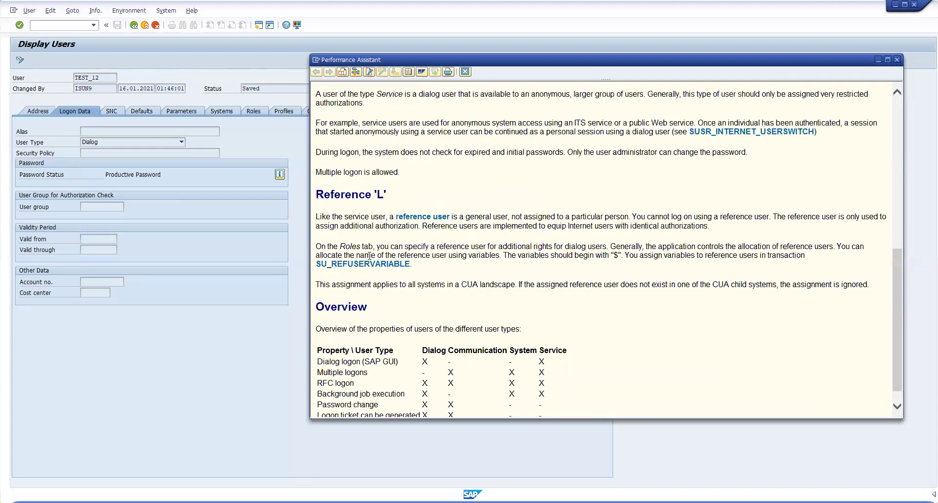
pyautogui.scroll(2, 427, 295)
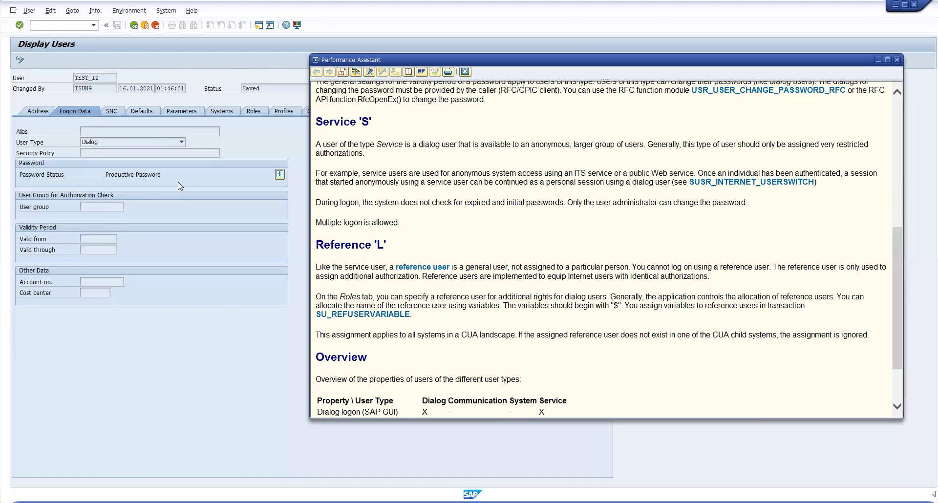
# Leave the display of user TEST_12 and open the same user's role assignments for editing.
pyautogui.click(80, 62)
pyautogui.click(134, 25)
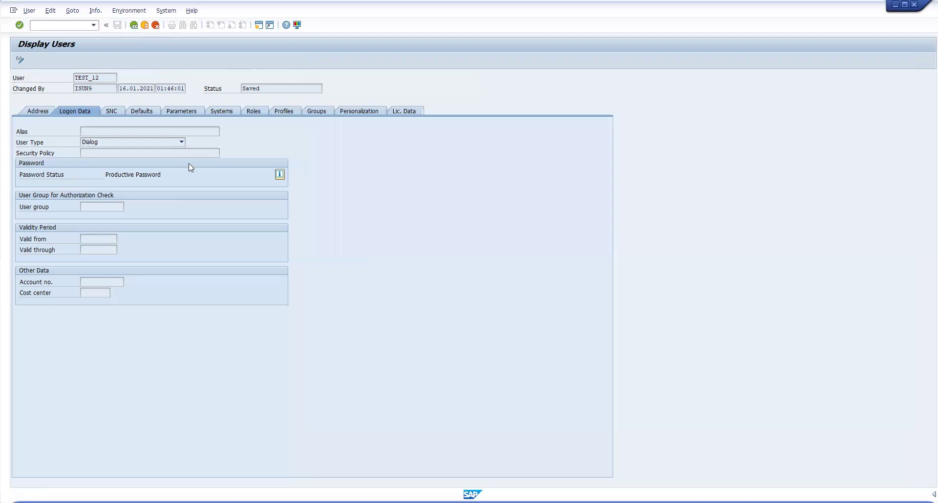
pyautogui.click(32, 59)
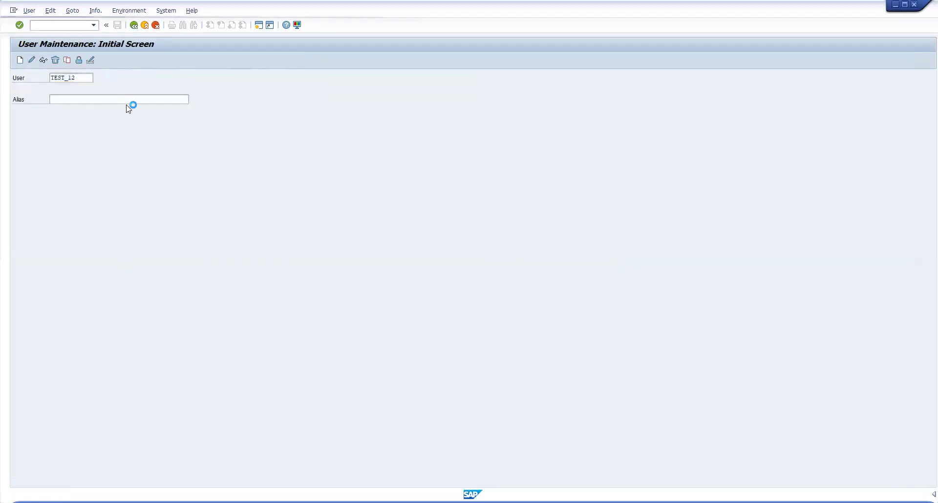
pyautogui.click(261, 109)
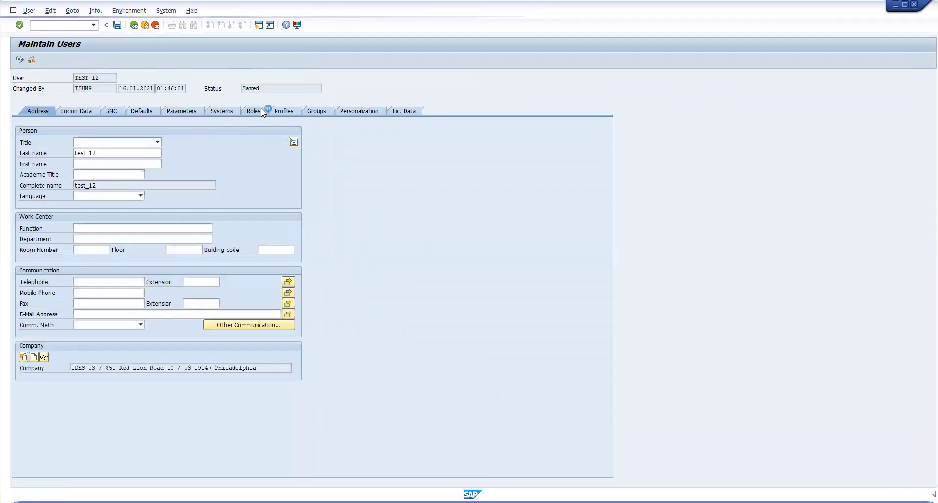
# Pick RBAEIM3B from the list of possible values as the reference user for TEST_12.
pyautogui.click(185, 131)
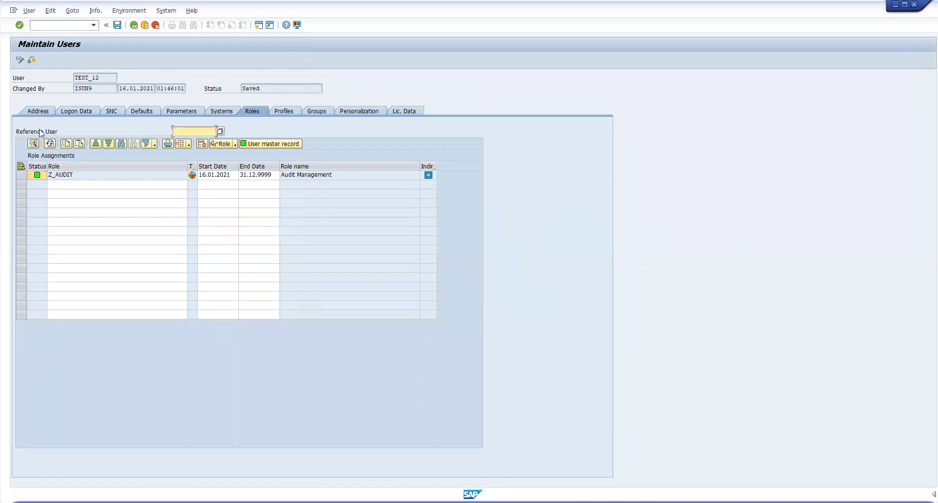
pyautogui.click(221, 130)
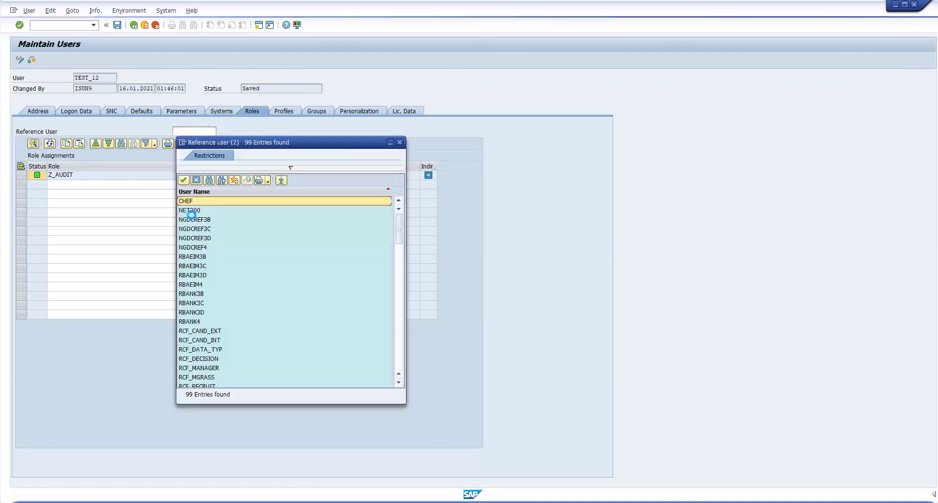
pyautogui.scroll(-20, 194, 271)
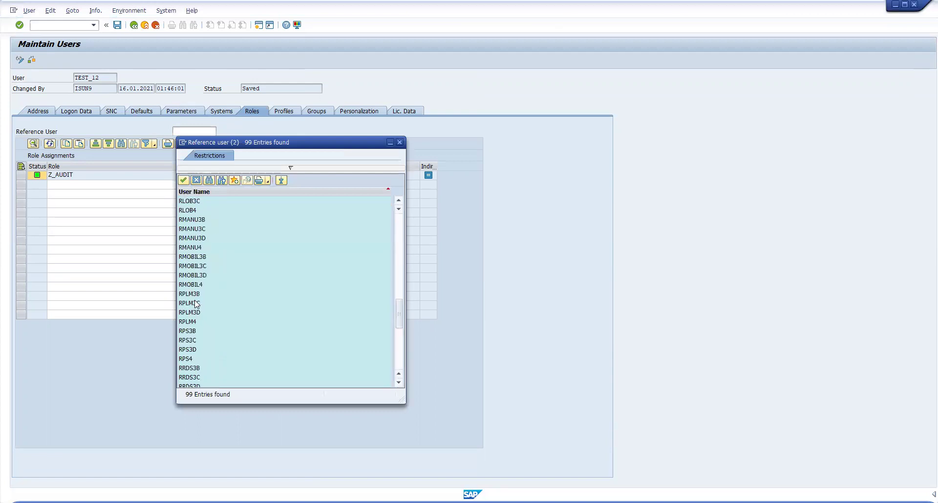
pyautogui.scroll(20, 198, 312)
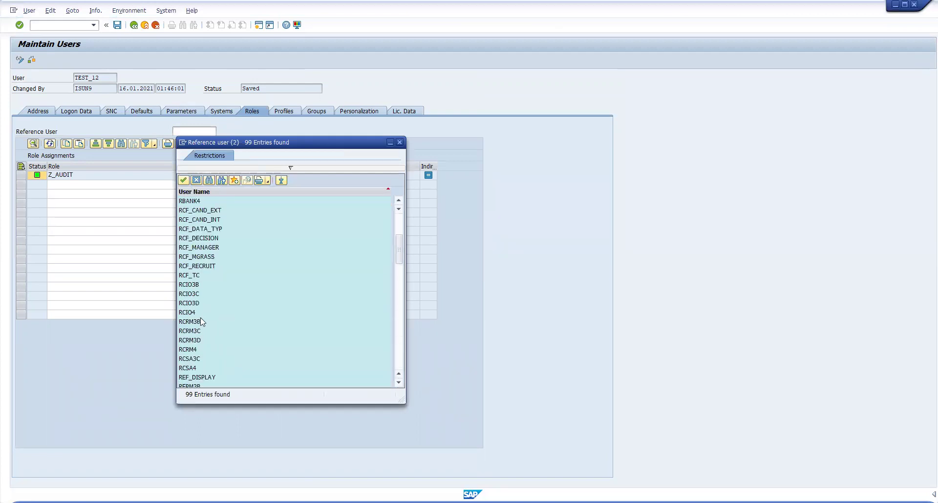
pyautogui.click(202, 255)
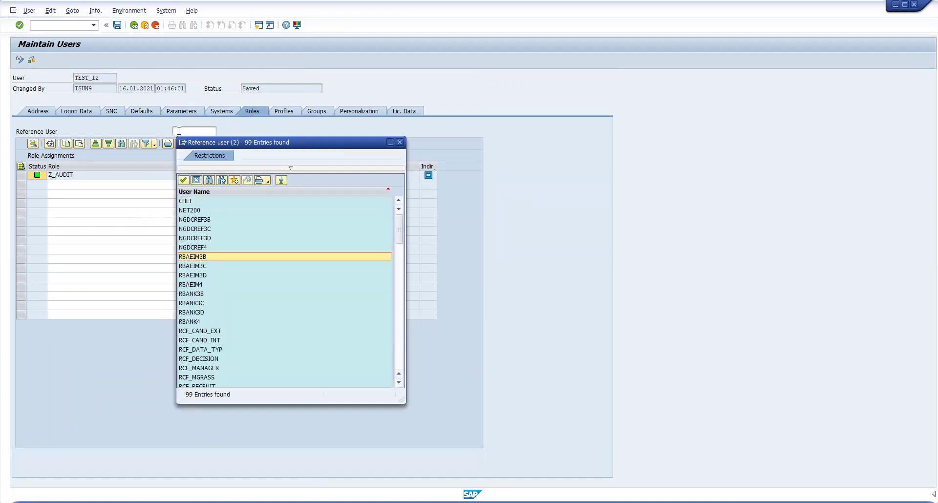
pyautogui.click(107, 223)
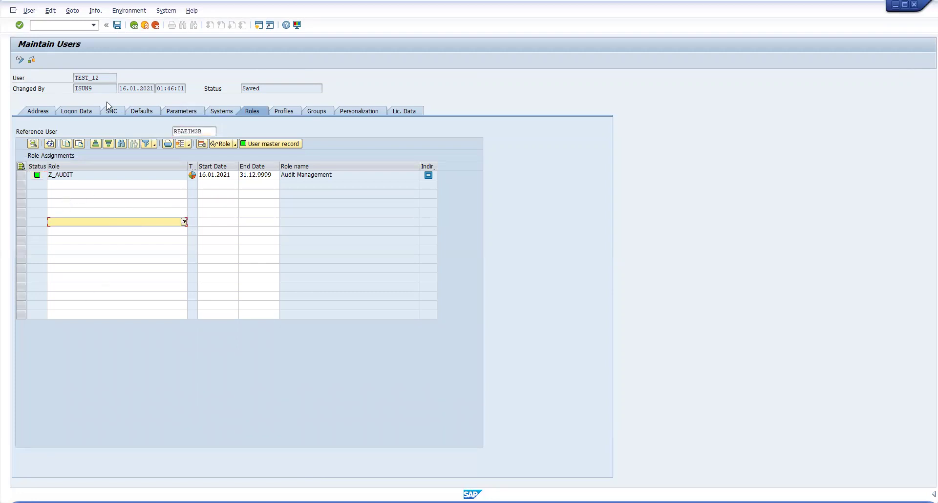
pyautogui.click(113, 194)
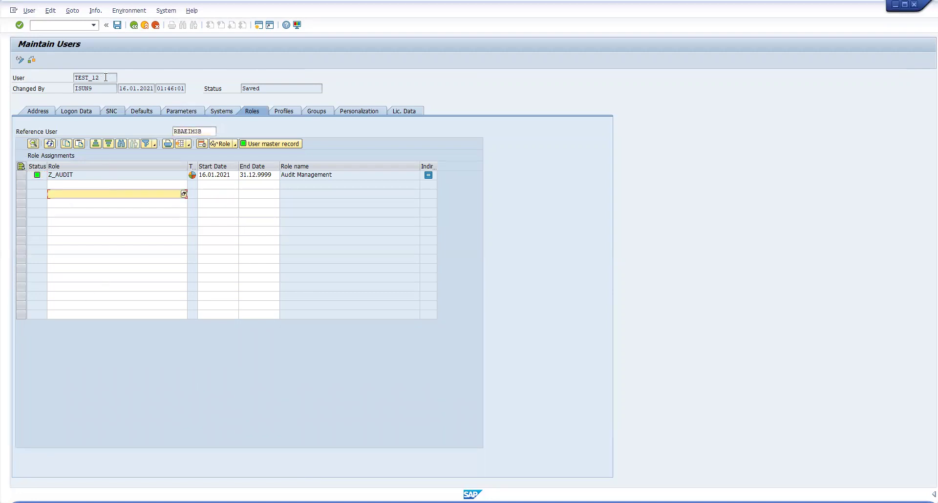
pyautogui.click(88, 178)
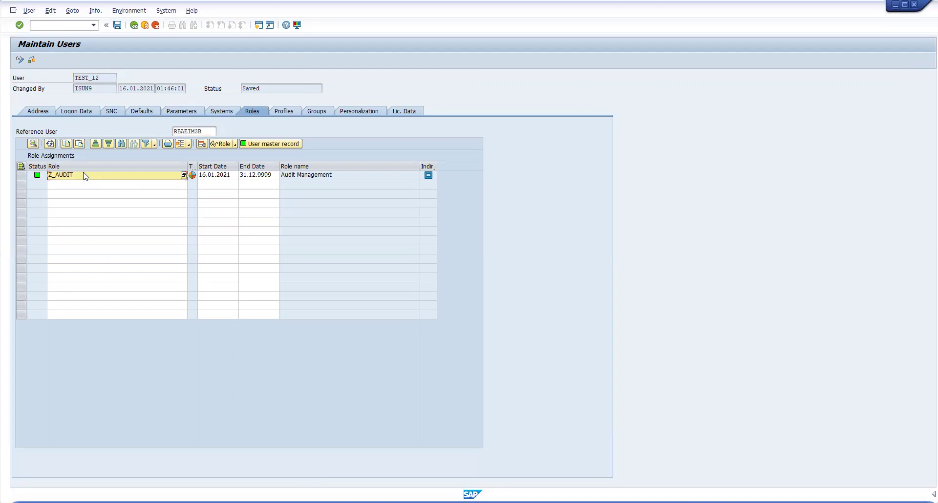
pyautogui.click(85, 198)
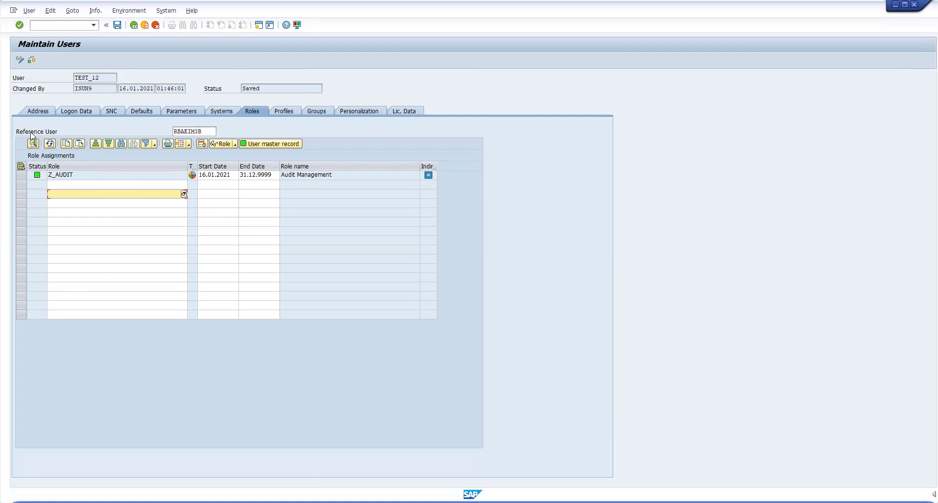
pyautogui.click(191, 131)
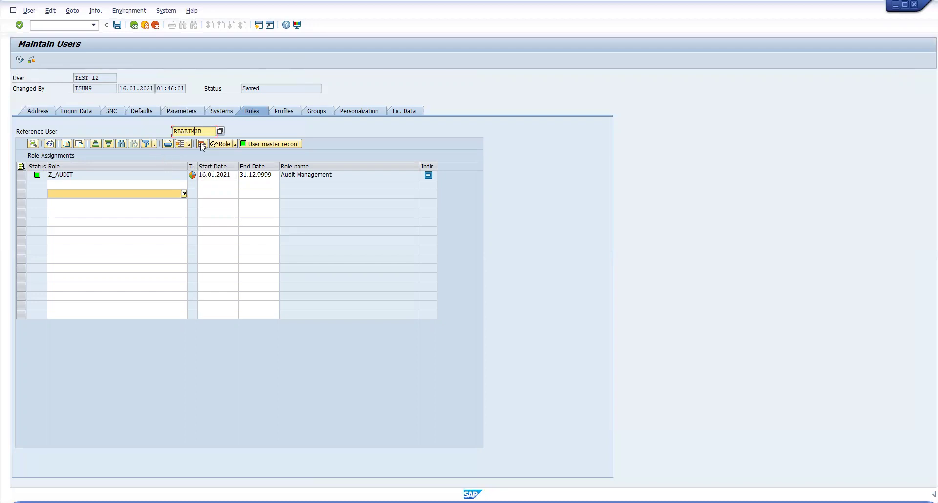
# Leave the user's maintenance and examine the user type help again, including the overview table comparing the properties of each type.
pyautogui.click(133, 25)
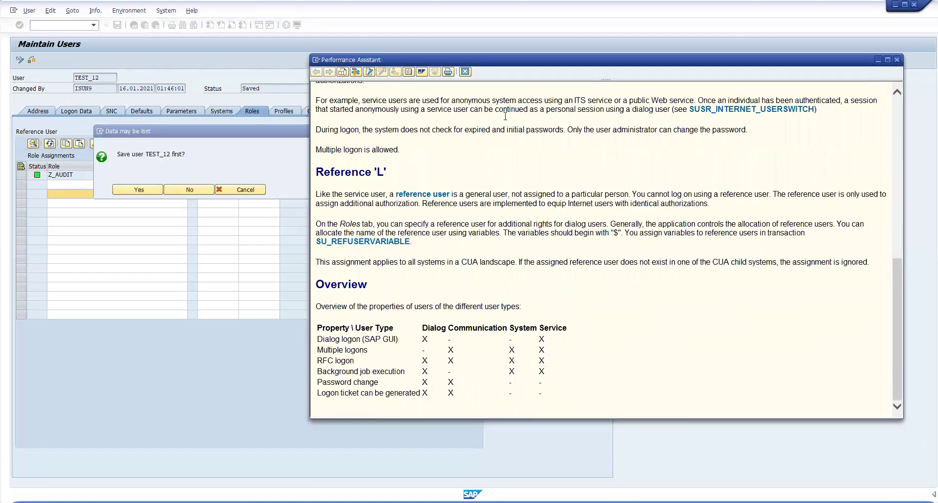
pyautogui.scroll(4, 444, 267)
pyautogui.scroll(-4, 444, 267)
pyautogui.scroll(6, 440, 352)
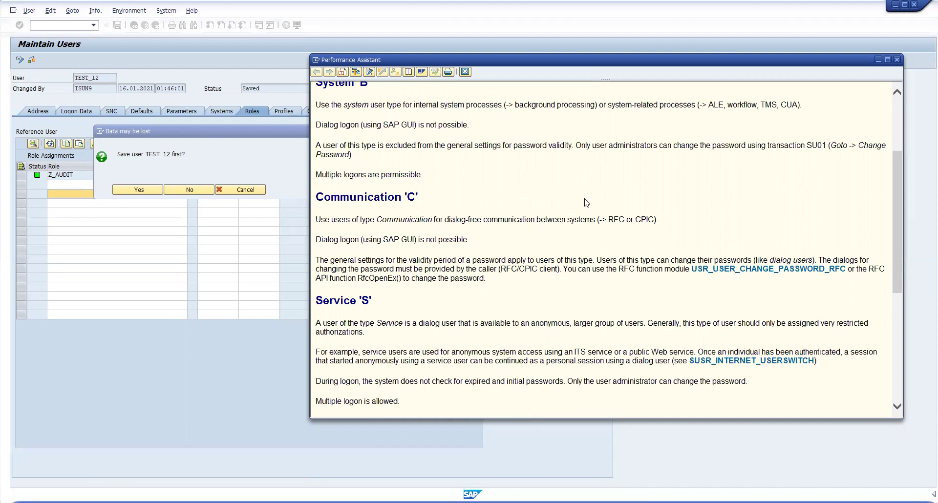
pyautogui.scroll(-5, 538, 306)
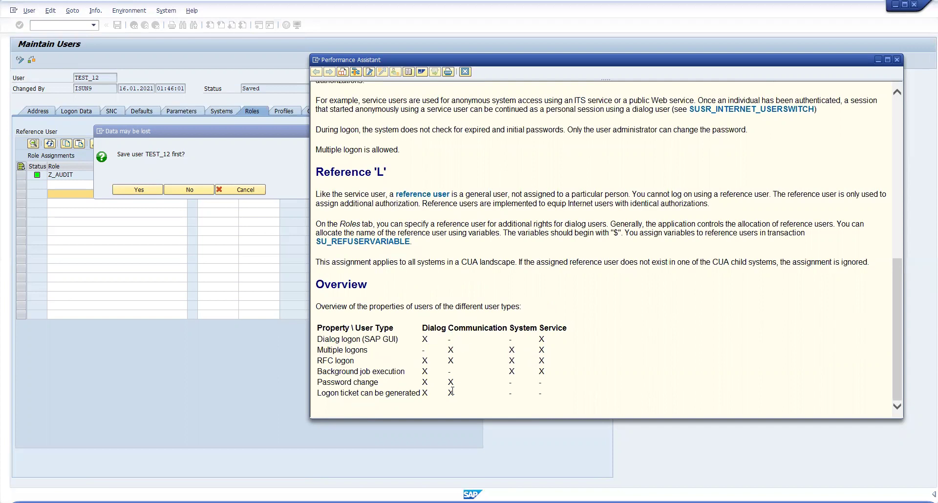
pyautogui.moveTo(454, 394); pyautogui.dragTo(385, 394)
pyautogui.click(363, 383)
pyautogui.scroll(10, 494, 232)
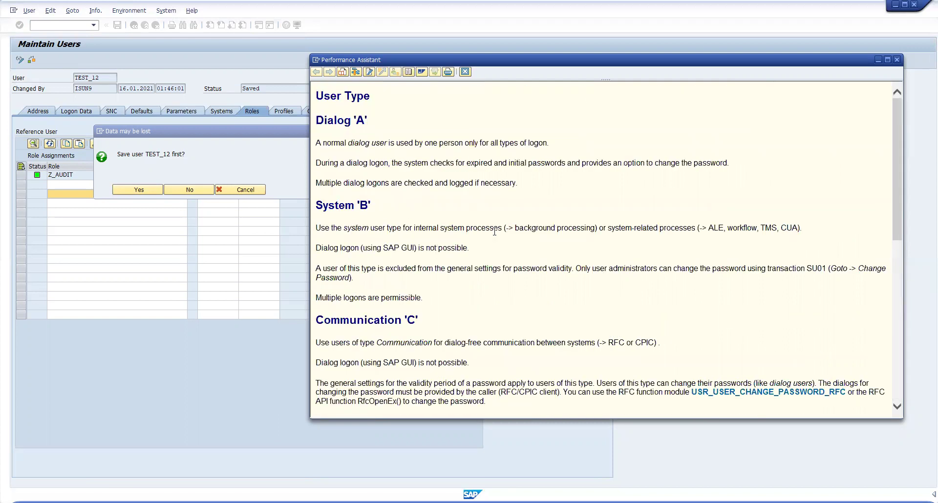